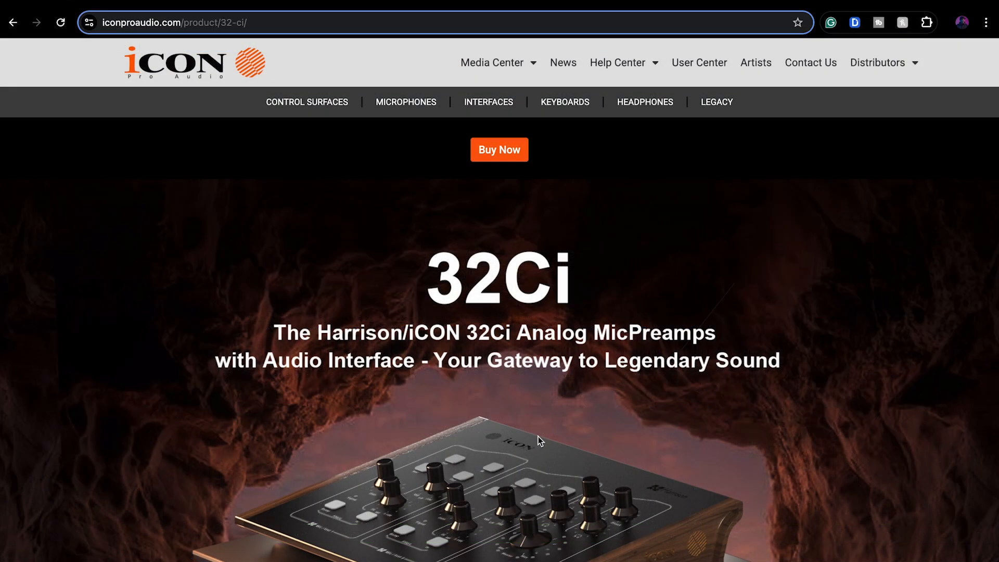
# Step: Look through the 32Ci product page and expand its Downloads section
pyautogui.scroll(-10, 538, 436)
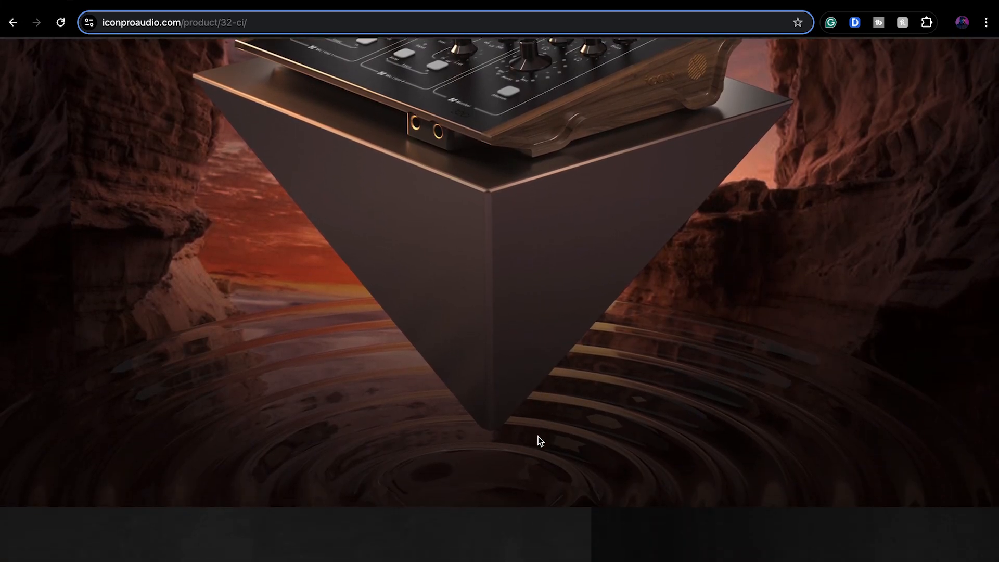
pyautogui.scroll(-10, 538, 436)
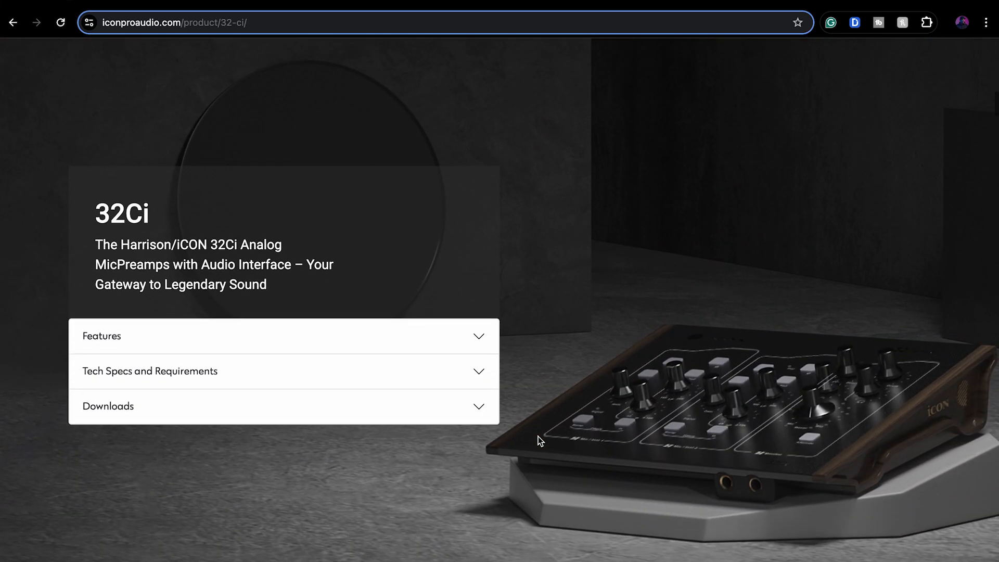
pyautogui.scroll(-3, 538, 436)
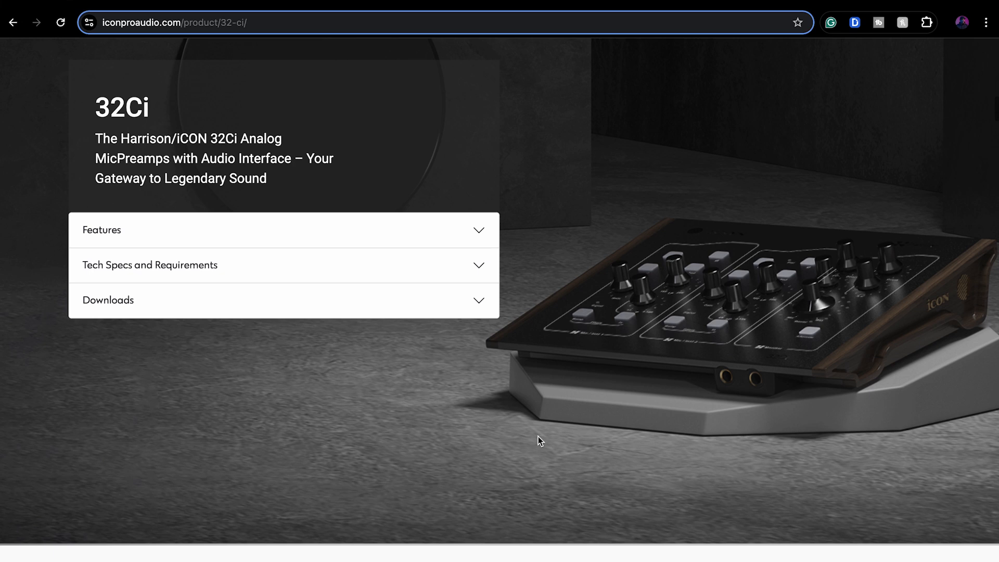
pyautogui.click(462, 308)
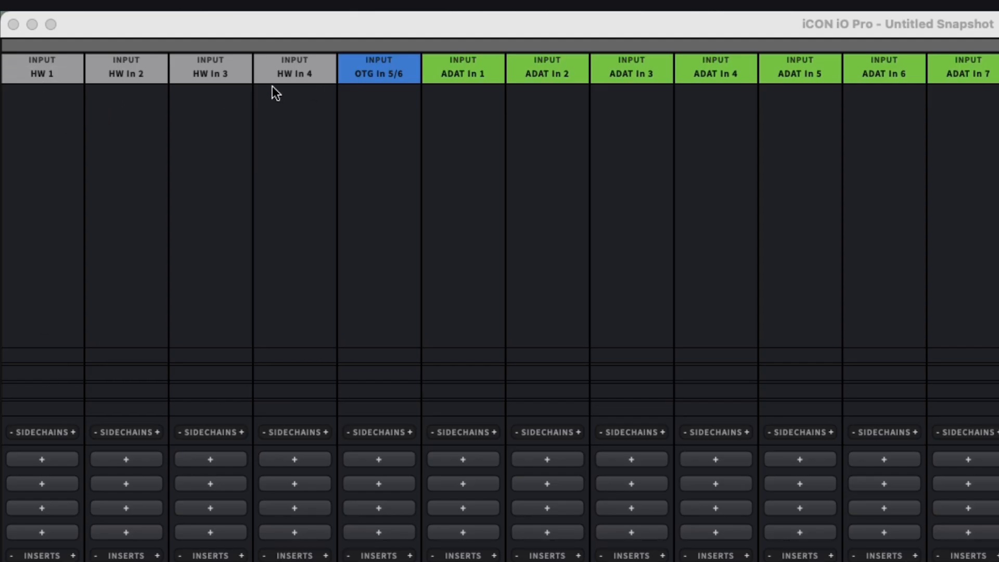
# Step: Examine the input sources available for the HW 1 channel and the mixer's other input channels
pyautogui.click(43, 76)
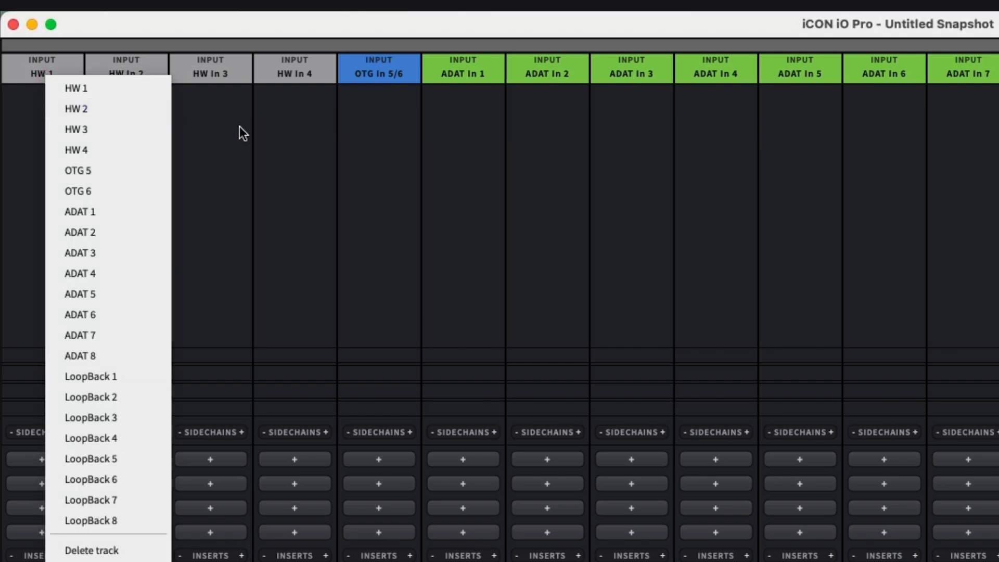
pyautogui.click(277, 106)
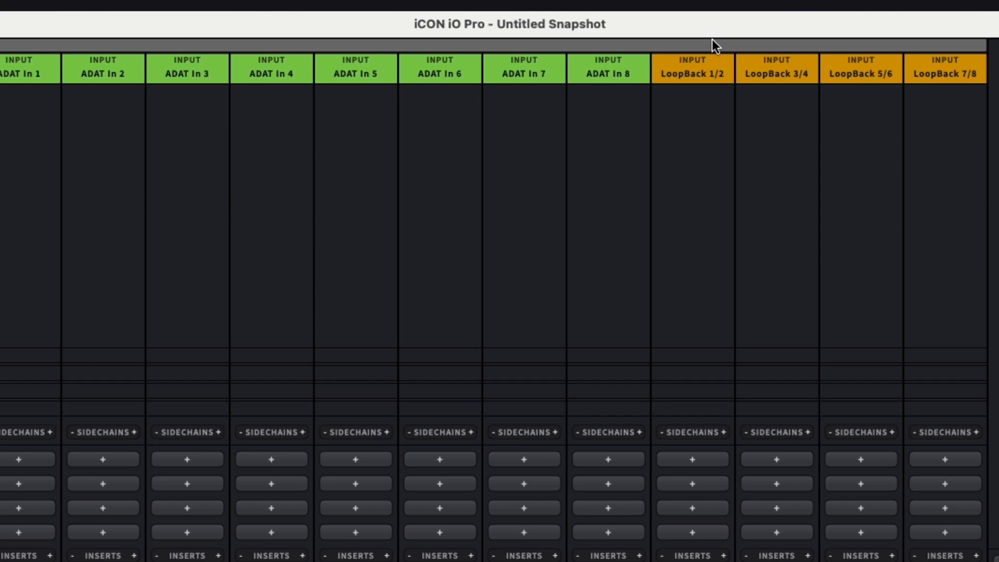
pyautogui.moveTo(710, 40); pyautogui.dragTo(490, 14)
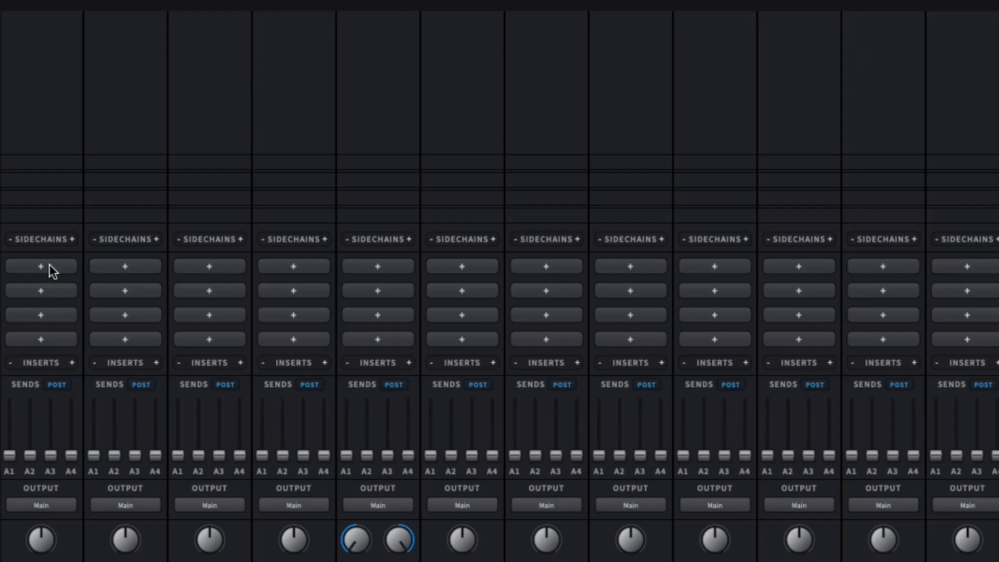
# Step: Insert the Harrison Consoles AVA Live plugin in the first insert slot of Analog 1 and open its window
pyautogui.click(49, 265)
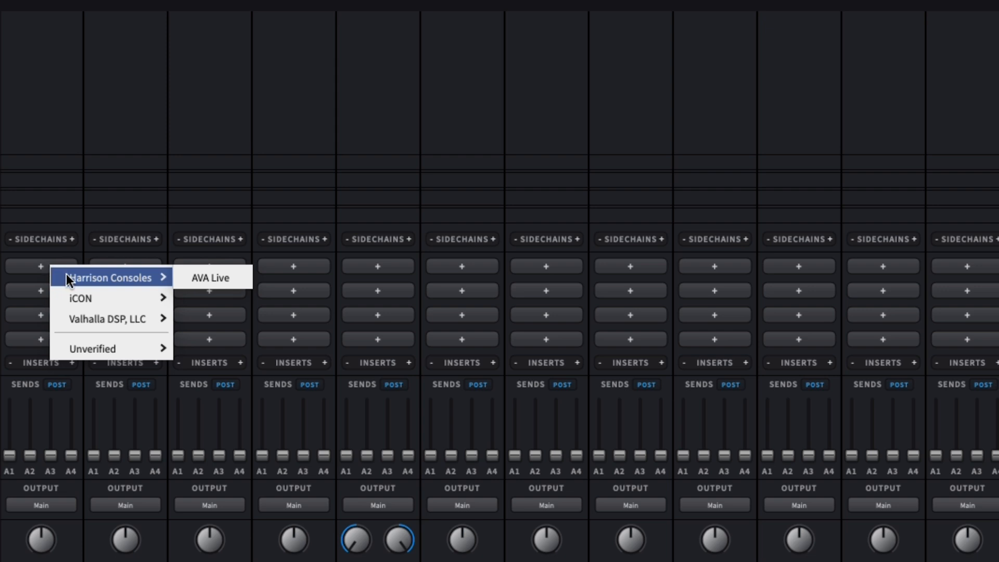
pyautogui.moveTo(100, 344)
pyautogui.moveTo(106, 305)
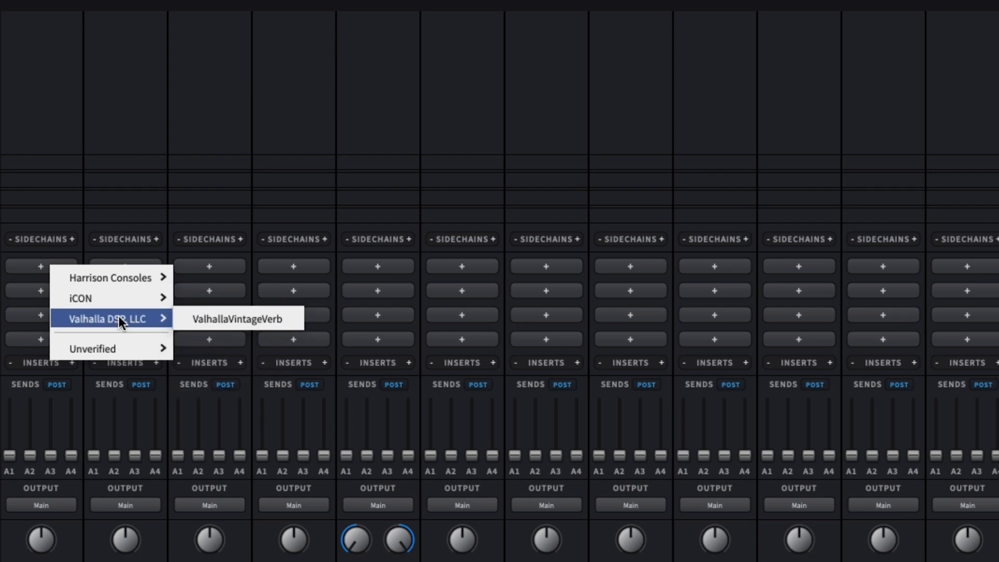
pyautogui.moveTo(152, 344)
pyautogui.moveTo(209, 309)
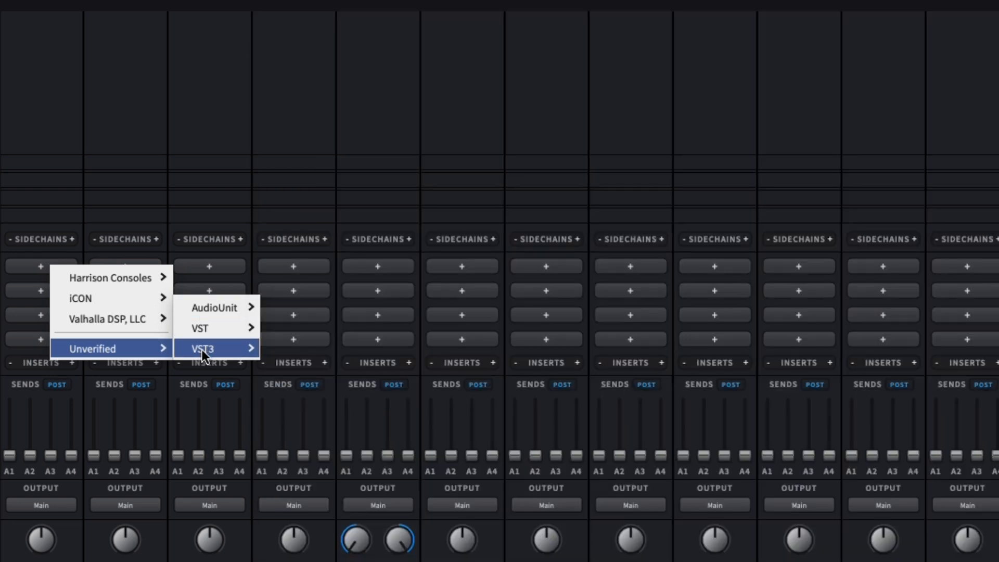
pyautogui.moveTo(202, 350)
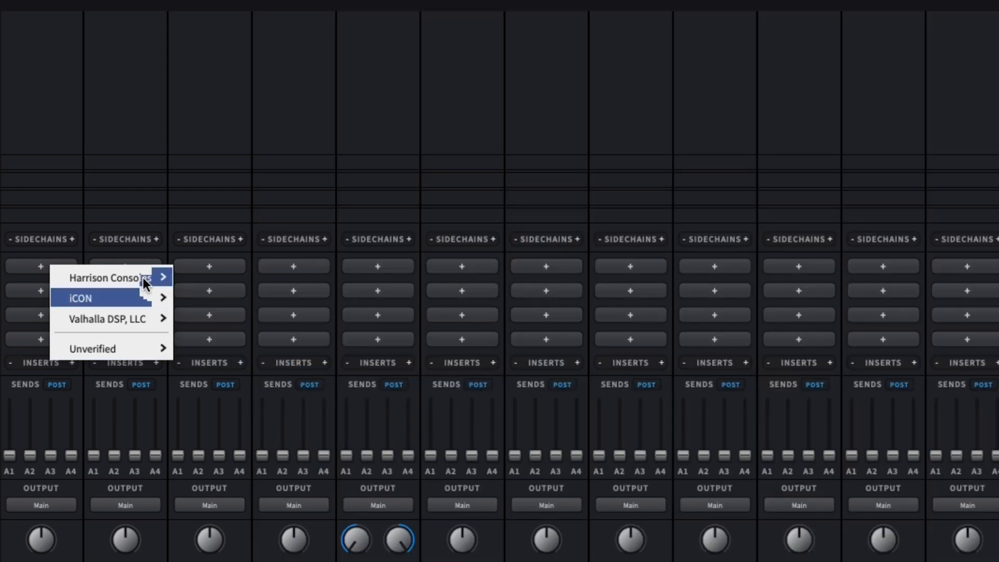
pyautogui.moveTo(131, 273)
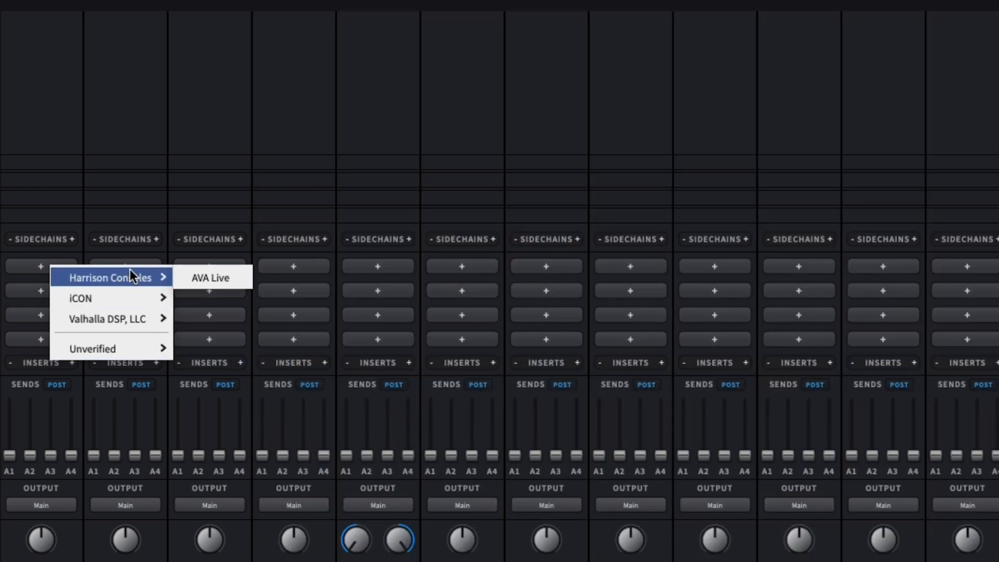
pyautogui.click(188, 281)
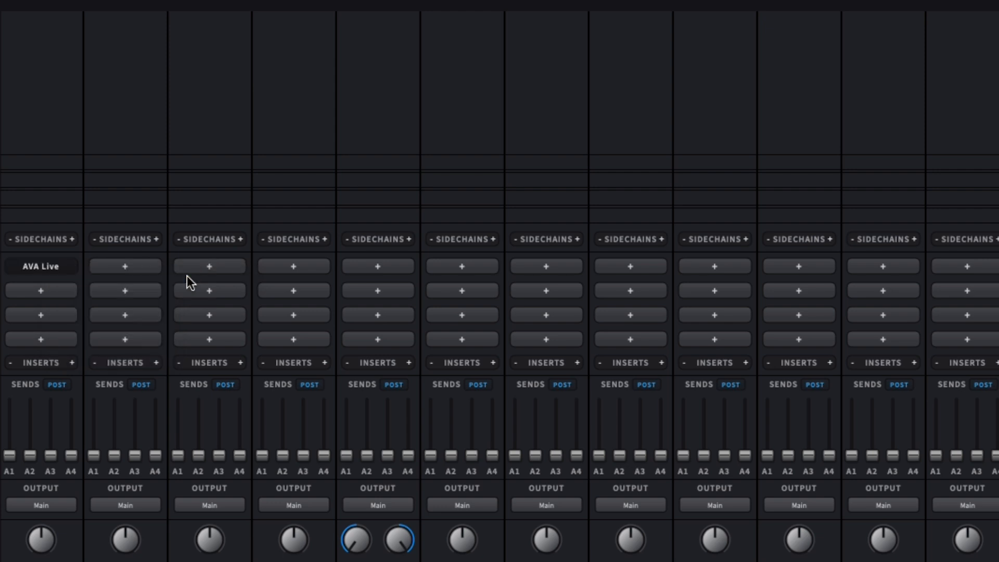
pyautogui.click(40, 266)
pyautogui.moveTo(76, 110); pyautogui.dragTo(127, 64)
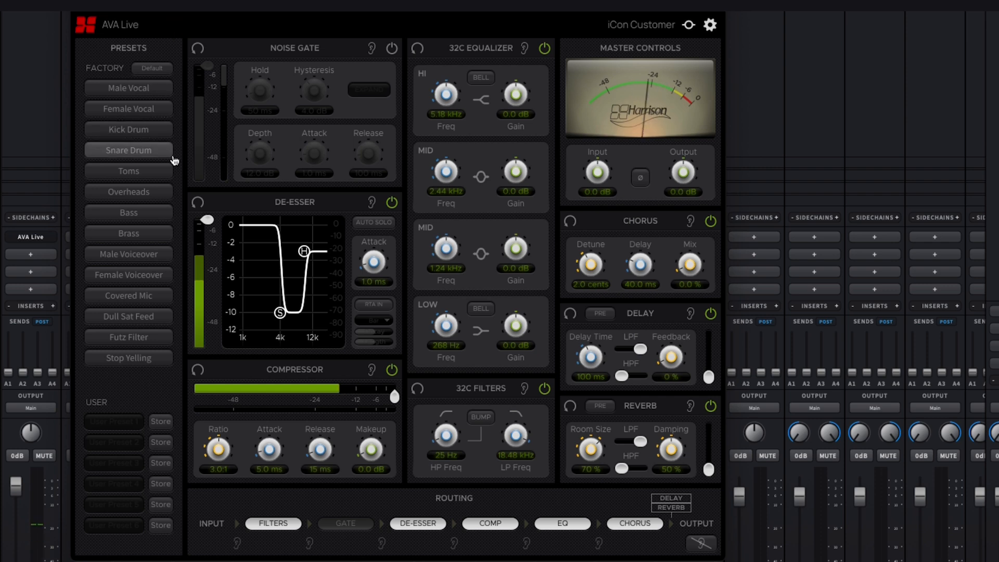
# Step: Load the Male Voiceover factory preset in AVA Live, and enable the noise gate with a slightly higher threshold
pyautogui.click(160, 255)
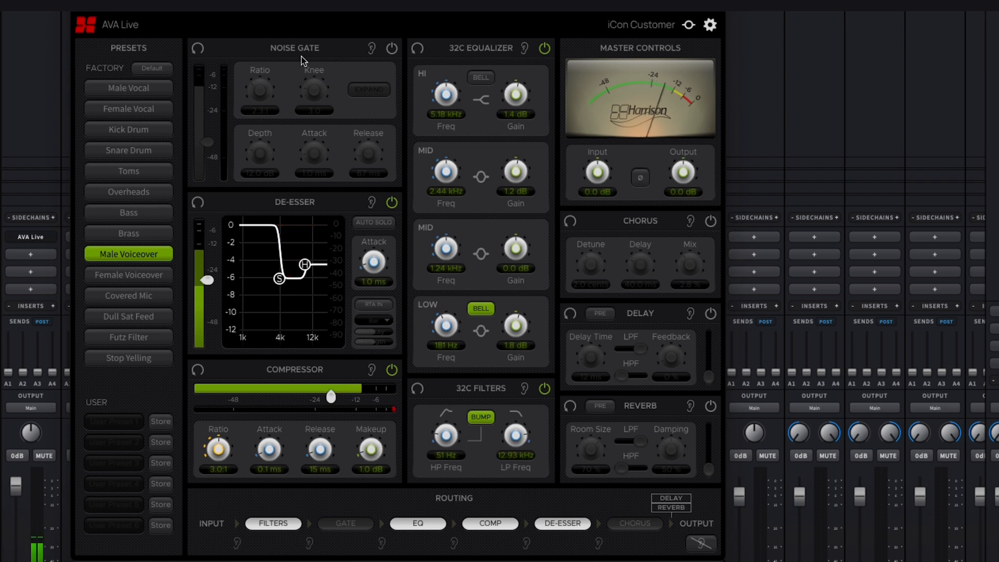
pyautogui.click(393, 49)
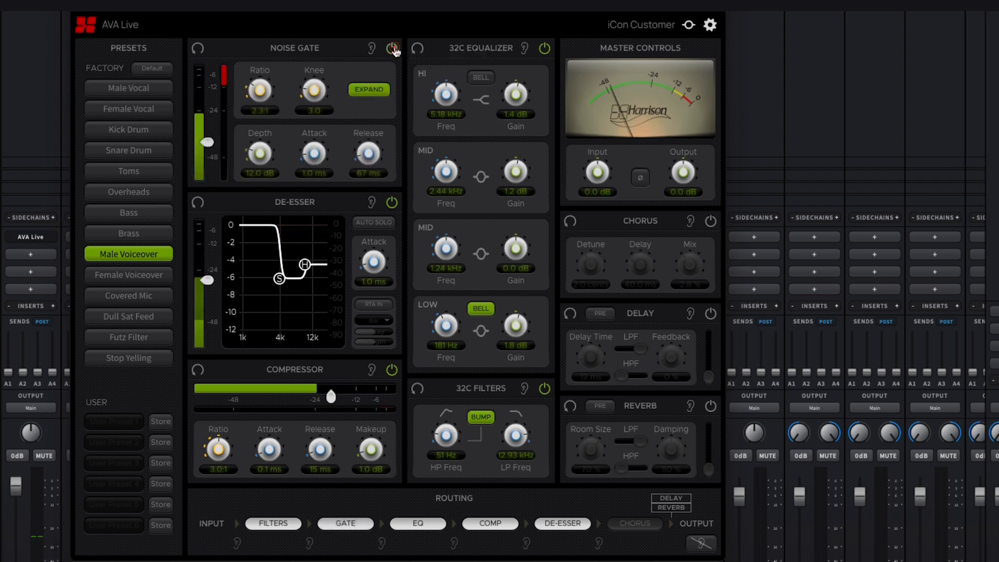
pyautogui.moveTo(207, 141)
pyautogui.mouseDown()
pyautogui.moveTo(207, 128)
pyautogui.moveTo(211, 141)
pyautogui.moveTo(213, 133)
pyautogui.mouseUp()
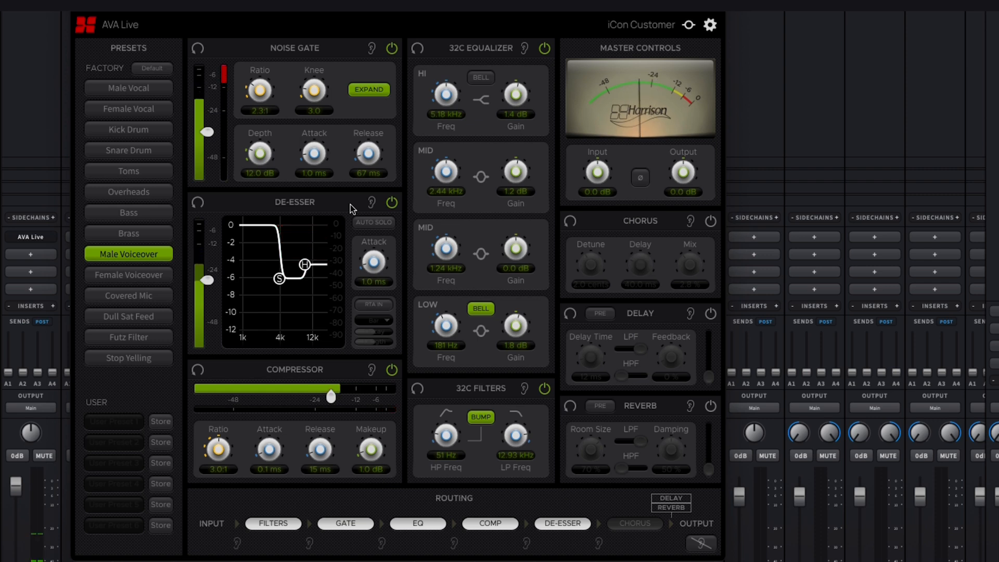
# Step: Toggle the de-esser off and back on, and reorder the routing to Filters, EQ, Gate, De-Esser, Comp
pyautogui.click(391, 202)
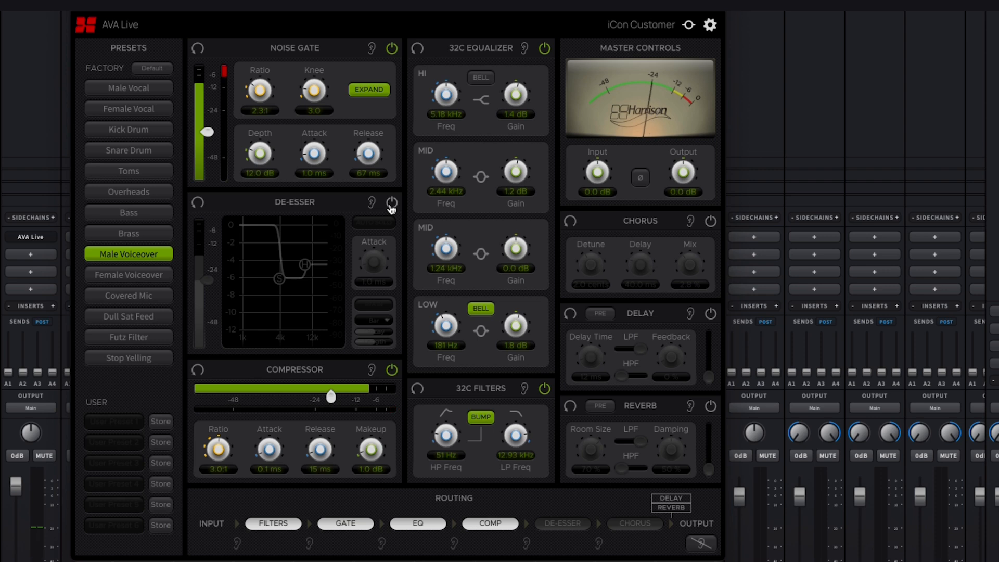
pyautogui.click(392, 202)
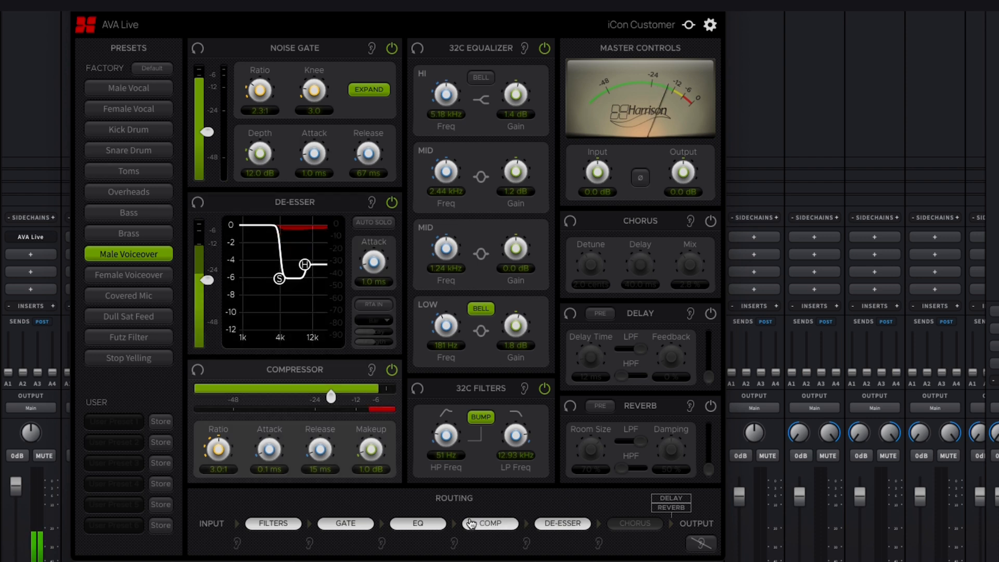
pyautogui.moveTo(541, 526); pyautogui.dragTo(469, 528)
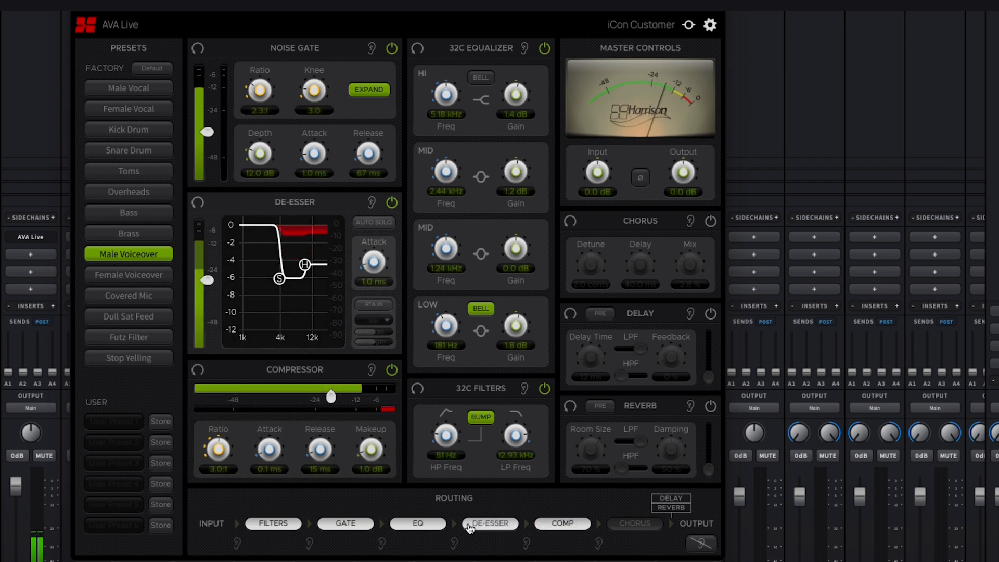
pyautogui.moveTo(418, 522); pyautogui.dragTo(325, 523)
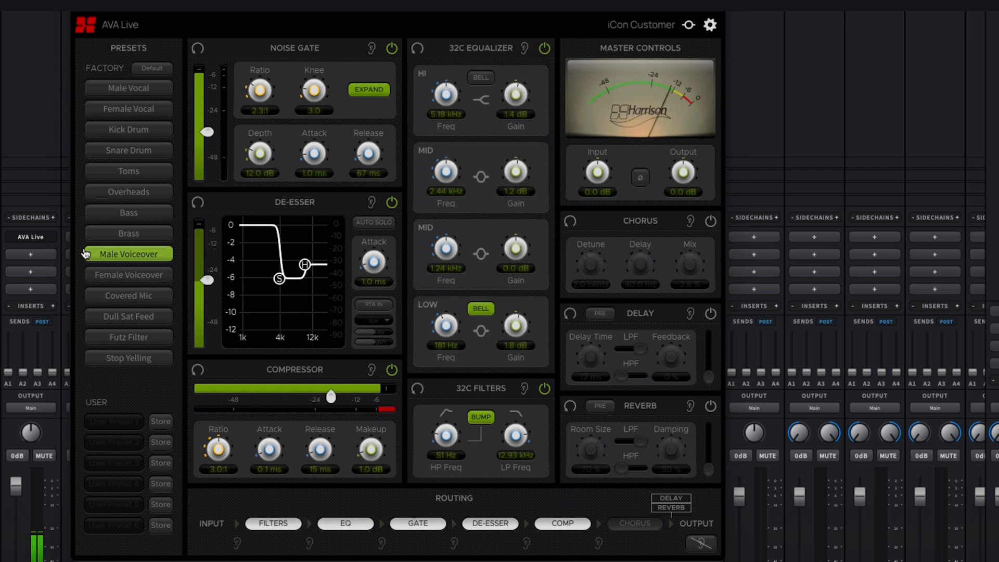
pyautogui.click(29, 252)
pyautogui.moveTo(56, 255)
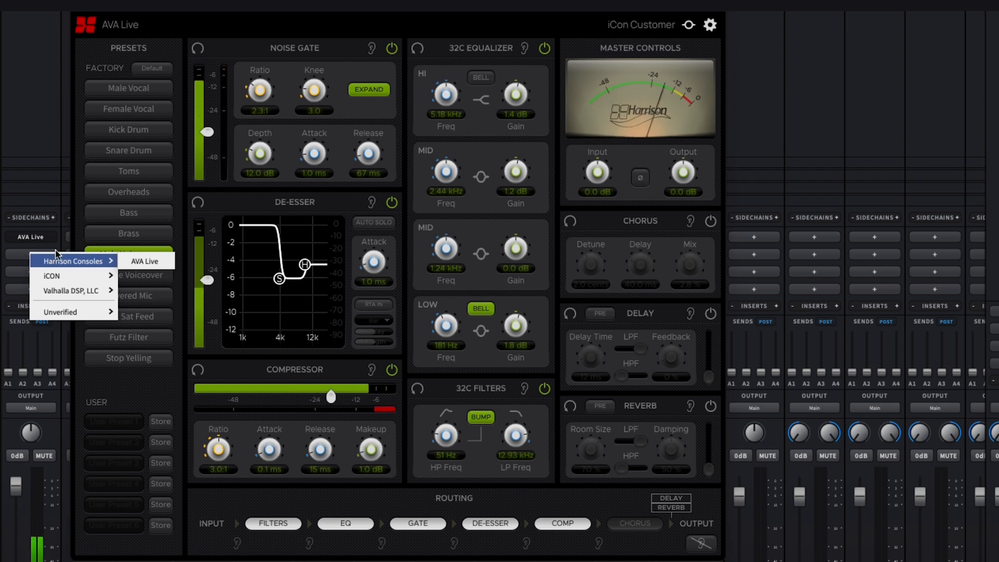
pyautogui.click(142, 388)
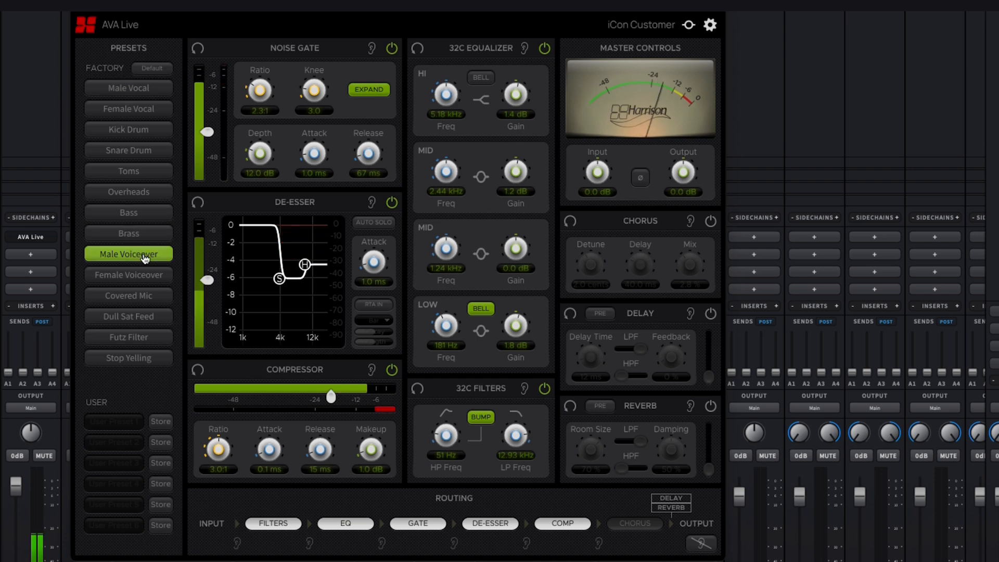
# Step: Load AVA Live's Male Vocal preset, and insert and open ValhallaVintageVerb in the second insert slot of Analog 1
pyautogui.click(138, 92)
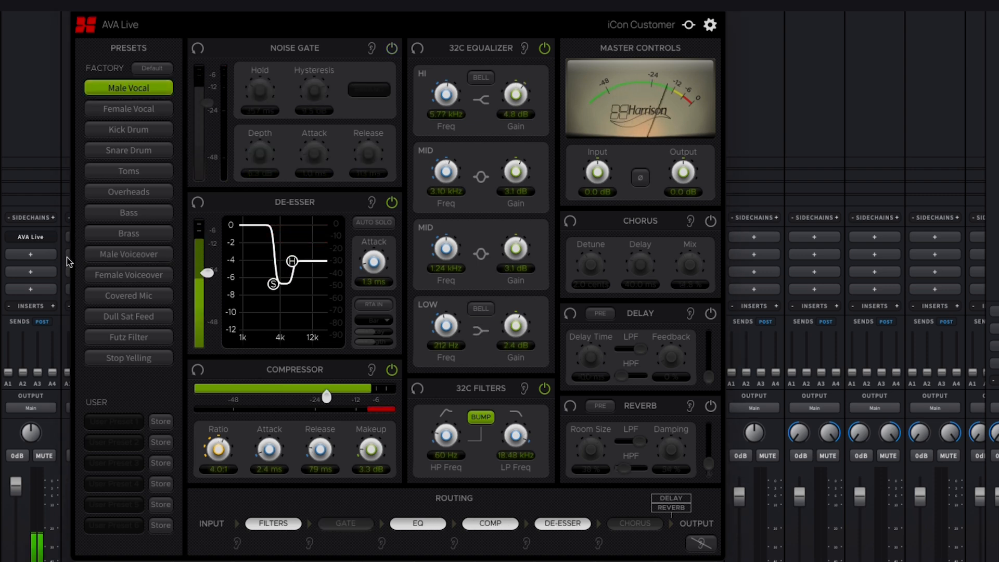
pyautogui.click(31, 255)
pyautogui.moveTo(31, 257)
pyautogui.moveTo(63, 290)
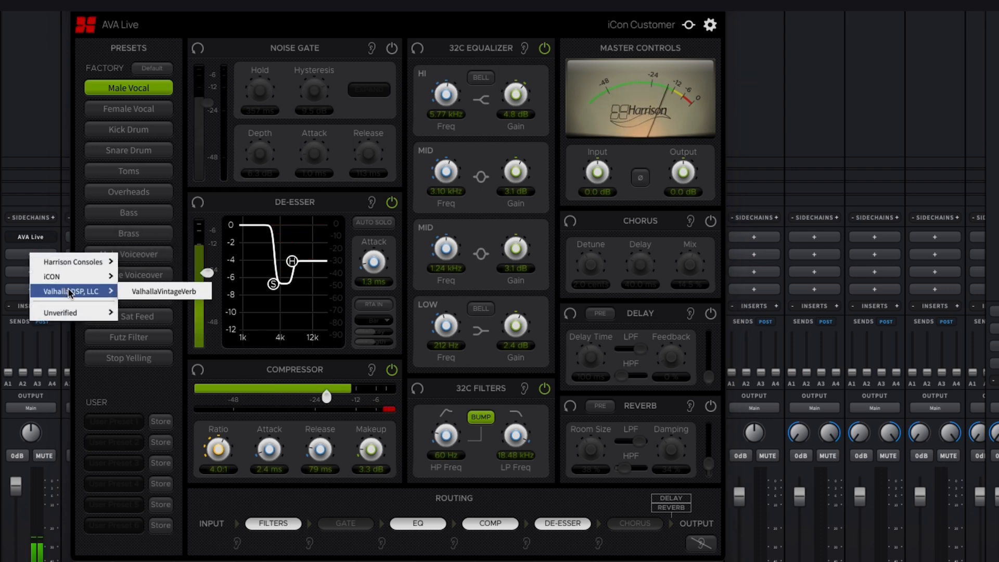
pyautogui.click(147, 295)
pyautogui.click(31, 256)
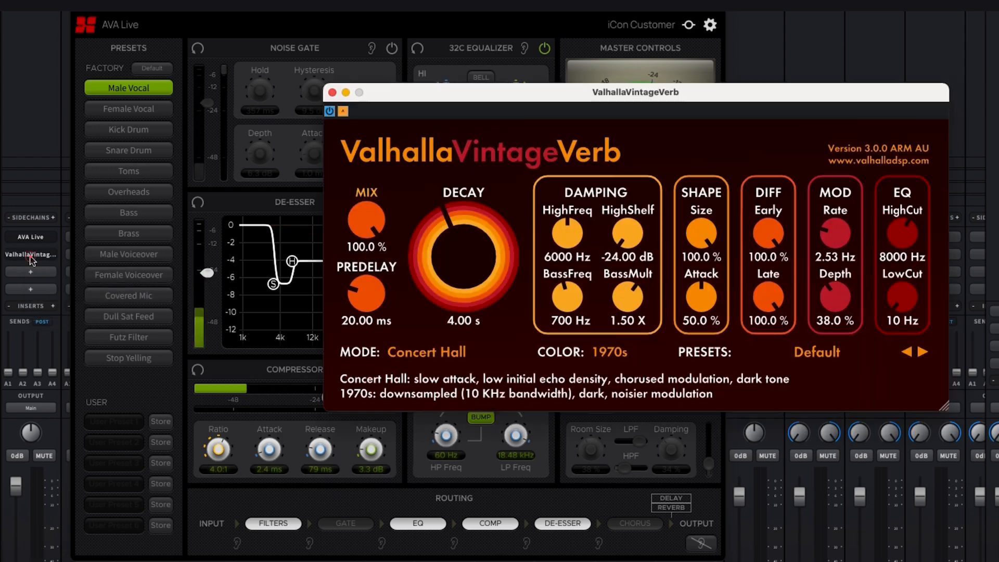
# Step: Set the ValhallaVintageVerb mix to 10.2% and move its window clear of the AVA Live window
pyautogui.moveTo(364, 214); pyautogui.dragTo(372, 369)
pyautogui.moveTo(368, 209); pyautogui.dragTo(368, 213)
pyautogui.moveTo(408, 93); pyautogui.dragTo(786, 44)
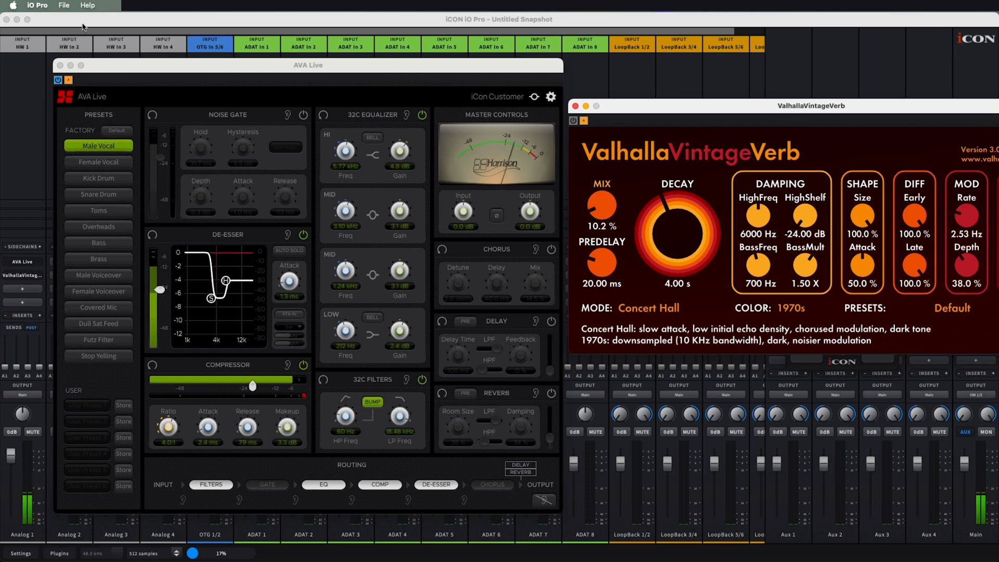
# Step: Save the mixer setup as a snapshot named MaleVox in the snapshots folder
pyautogui.click(63, 4)
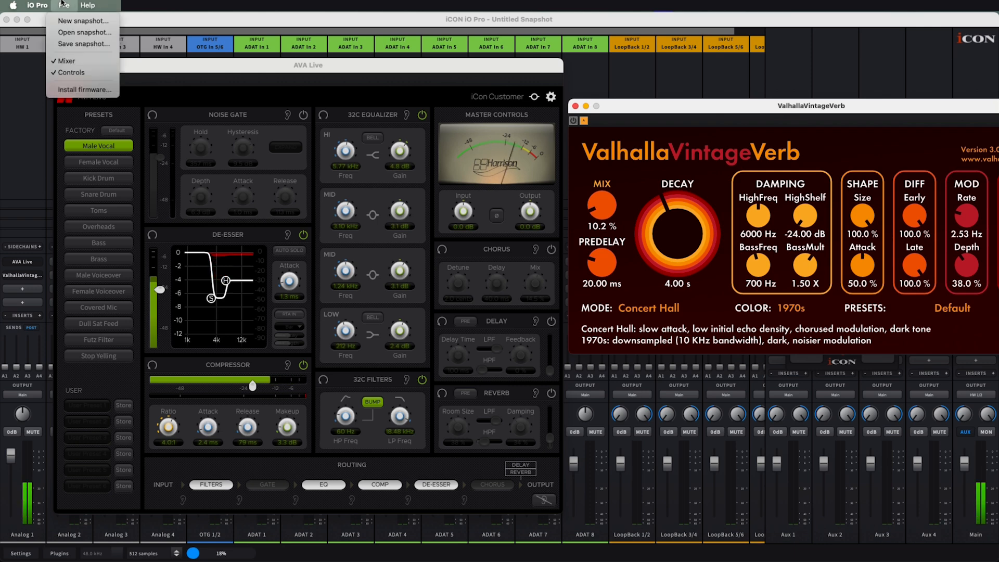
pyautogui.click(80, 44)
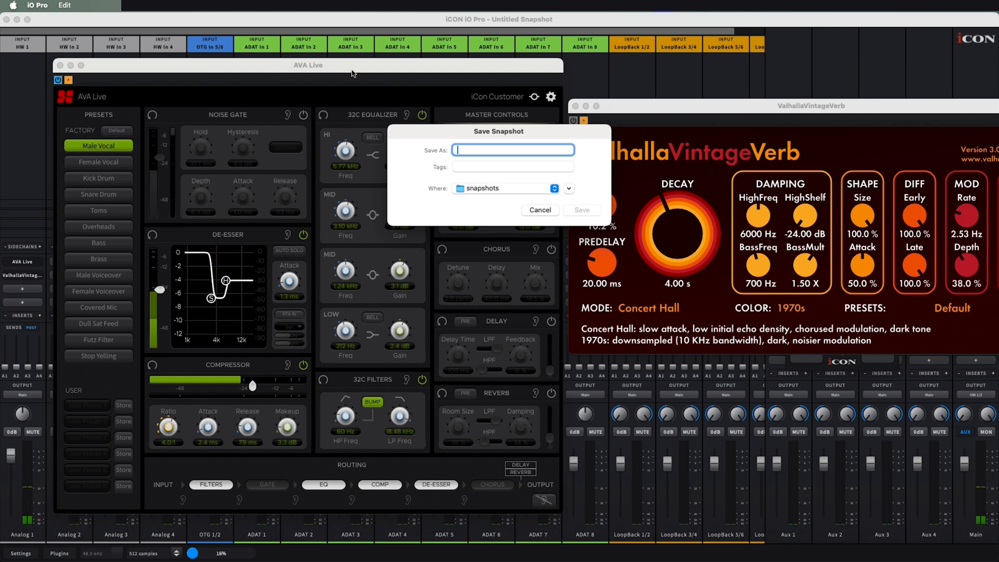
pyautogui.write('MaleVox')
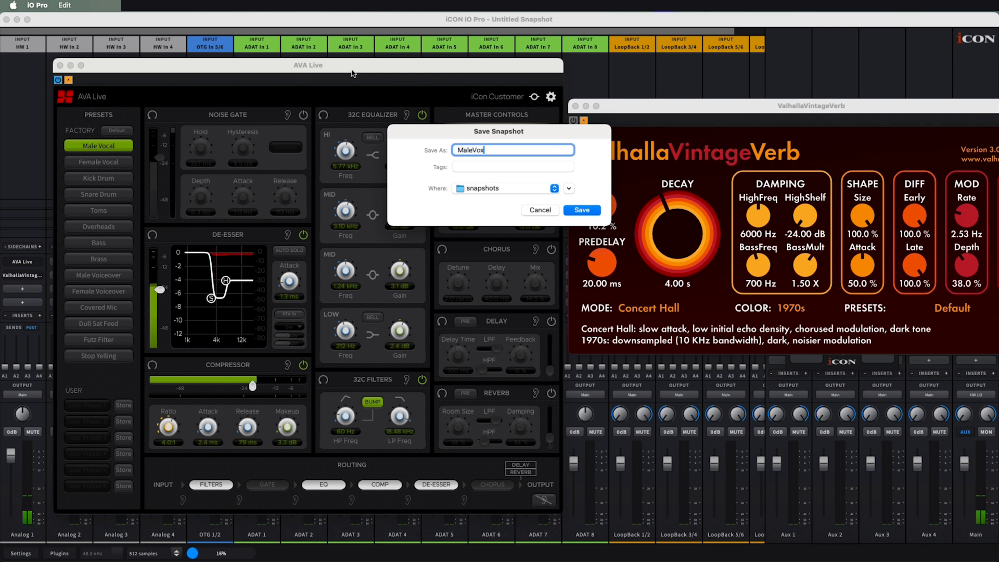
pyautogui.press('Return')
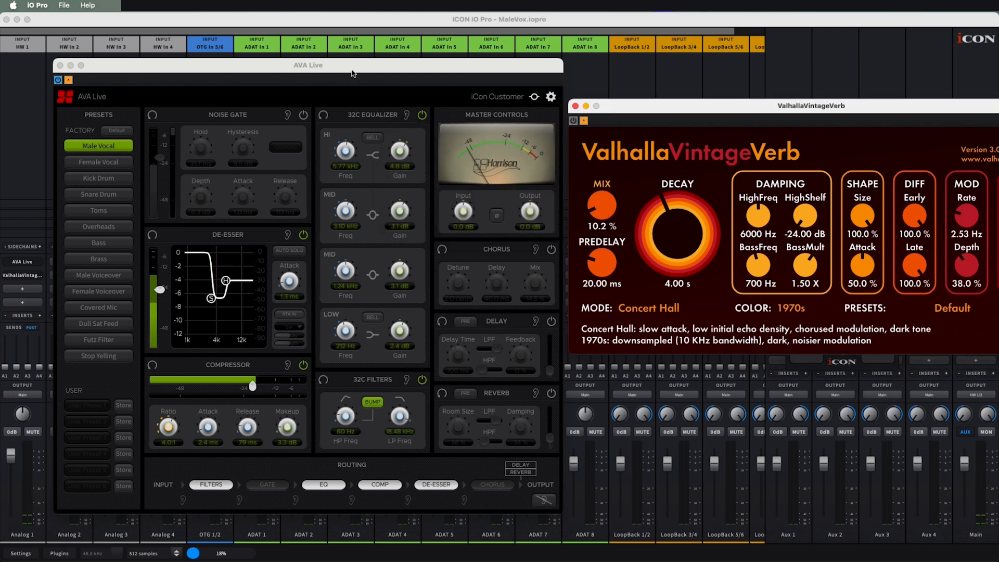